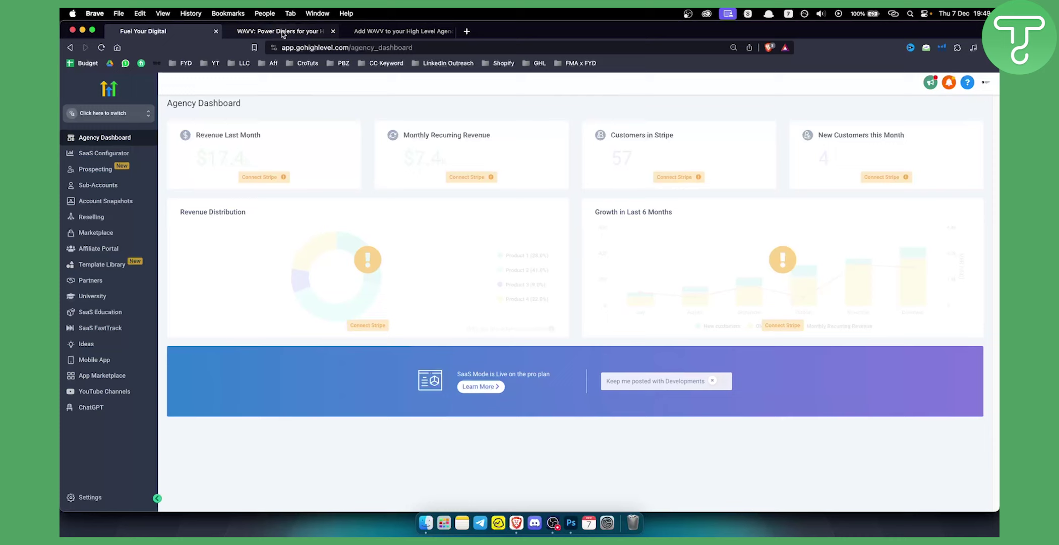
Step: Switch to the 'WAVV: Power Dialers' tab and scroll through its features and pricing plans
{"action": "left_click", "coordinate": [282, 31]}
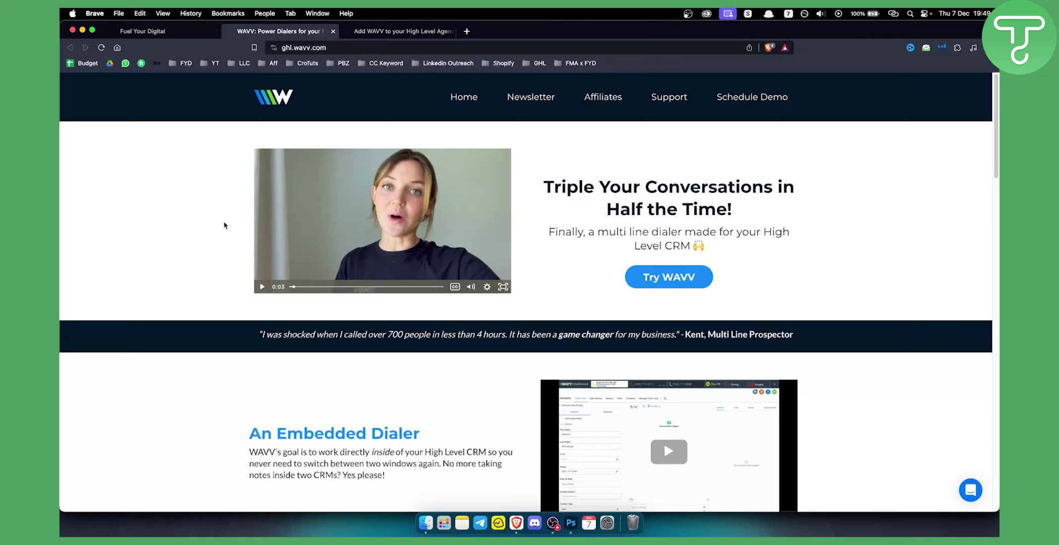
{"action": "scroll", "coordinate": [225, 224], "scroll_direction": "down", "scroll_amount": 2}
{"action": "scroll", "coordinate": [224, 225], "scroll_direction": "down", "scroll_amount": 2}
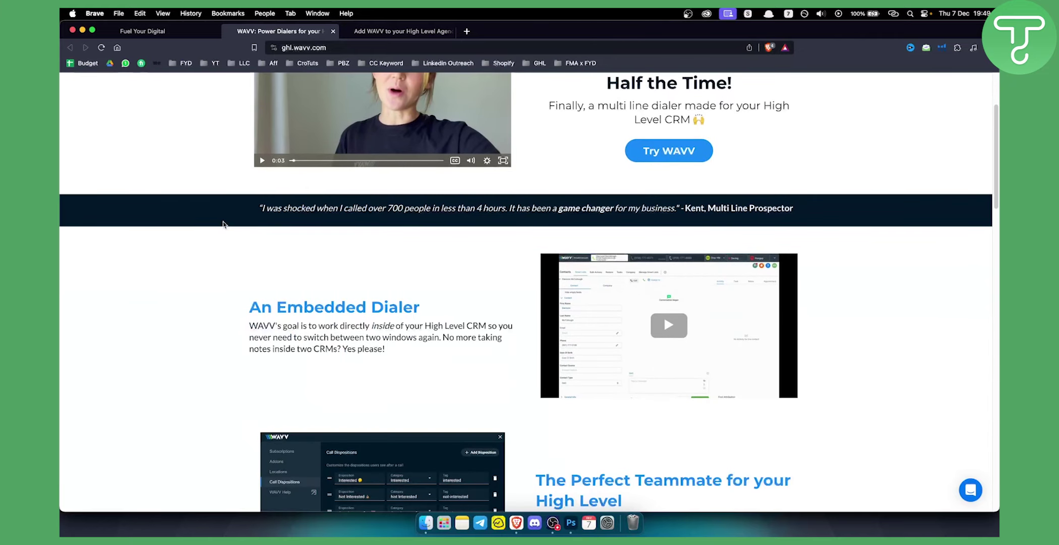
{"action": "scroll", "coordinate": [223, 224], "scroll_direction": "down", "scroll_amount": 1}
{"action": "scroll", "coordinate": [223, 225], "scroll_direction": "down", "scroll_amount": 2}
{"action": "scroll", "coordinate": [224, 224], "scroll_direction": "down", "scroll_amount": 2}
{"action": "scroll", "coordinate": [224, 225], "scroll_direction": "down", "scroll_amount": 1}
{"action": "scroll", "coordinate": [224, 223], "scroll_direction": "down", "scroll_amount": 1}
{"action": "scroll", "coordinate": [224, 223], "scroll_direction": "down", "scroll_amount": 1}
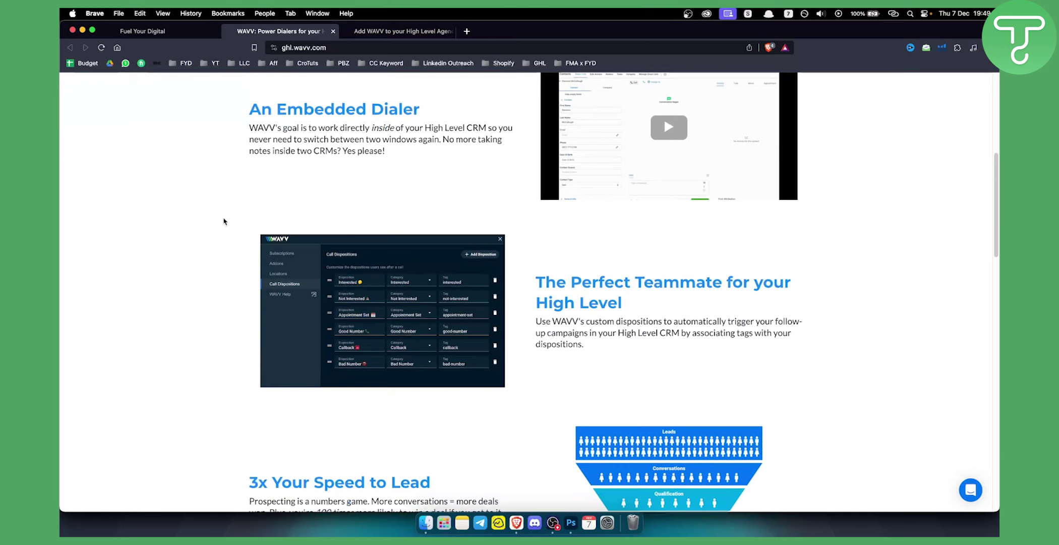
{"action": "scroll", "coordinate": [225, 221], "scroll_direction": "down", "scroll_amount": 1}
{"action": "scroll", "coordinate": [225, 222], "scroll_direction": "down", "scroll_amount": 1}
{"action": "scroll", "coordinate": [225, 222], "scroll_direction": "down", "scroll_amount": 1}
{"action": "scroll", "coordinate": [216, 232], "scroll_direction": "down", "scroll_amount": 4}
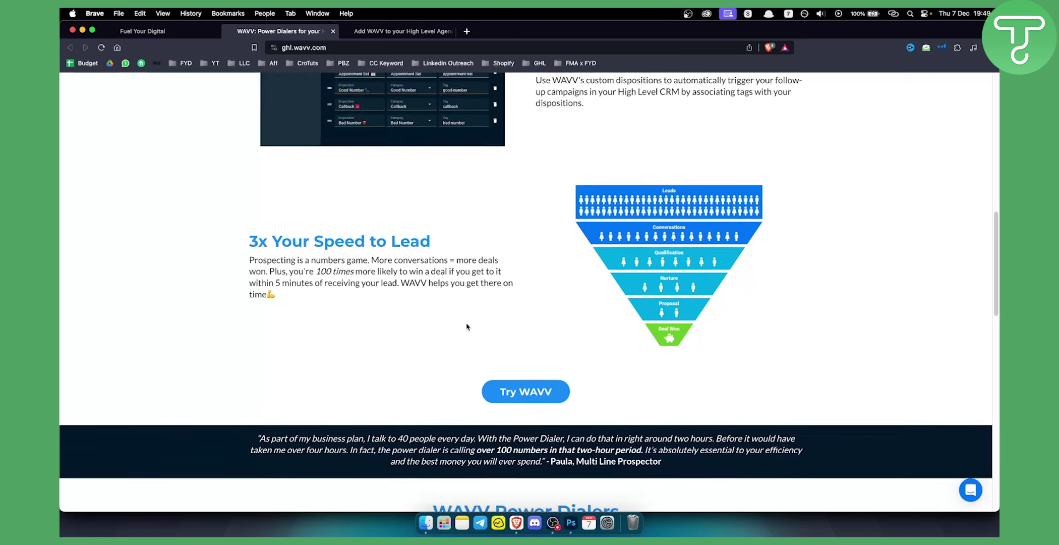
{"action": "scroll", "coordinate": [533, 346], "scroll_direction": "down", "scroll_amount": 3}
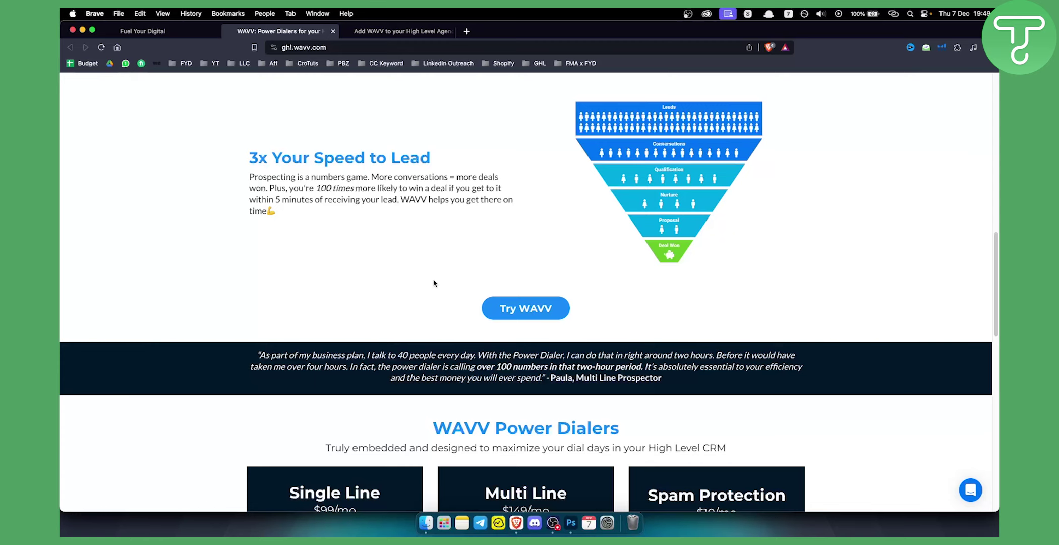
{"action": "scroll", "coordinate": [434, 283], "scroll_direction": "up", "scroll_amount": 3}
{"action": "scroll", "coordinate": [464, 306], "scroll_direction": "up", "scroll_amount": 6}
{"action": "scroll", "coordinate": [484, 327], "scroll_direction": "up", "scroll_amount": 6}
{"action": "scroll", "coordinate": [483, 327], "scroll_direction": "up", "scroll_amount": 3}
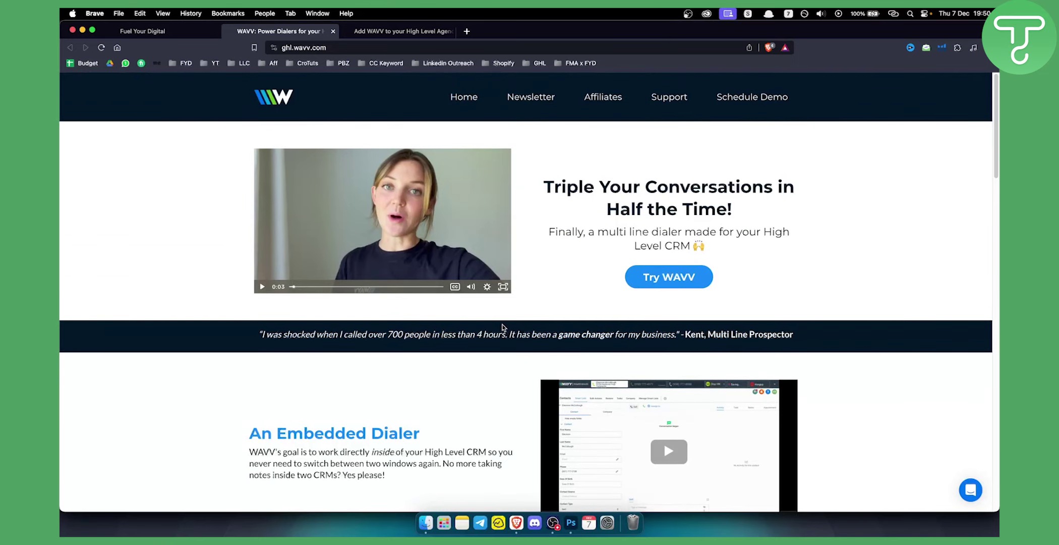
Step: On the 'Add WAVV to your High Level' guide, copy the step-one script tag
{"action": "left_click", "coordinate": [397, 30]}
{"action": "scroll", "coordinate": [487, 156], "scroll_direction": "down", "scroll_amount": 3}
{"action": "scroll", "coordinate": [414, 248], "scroll_direction": "down", "scroll_amount": 5}
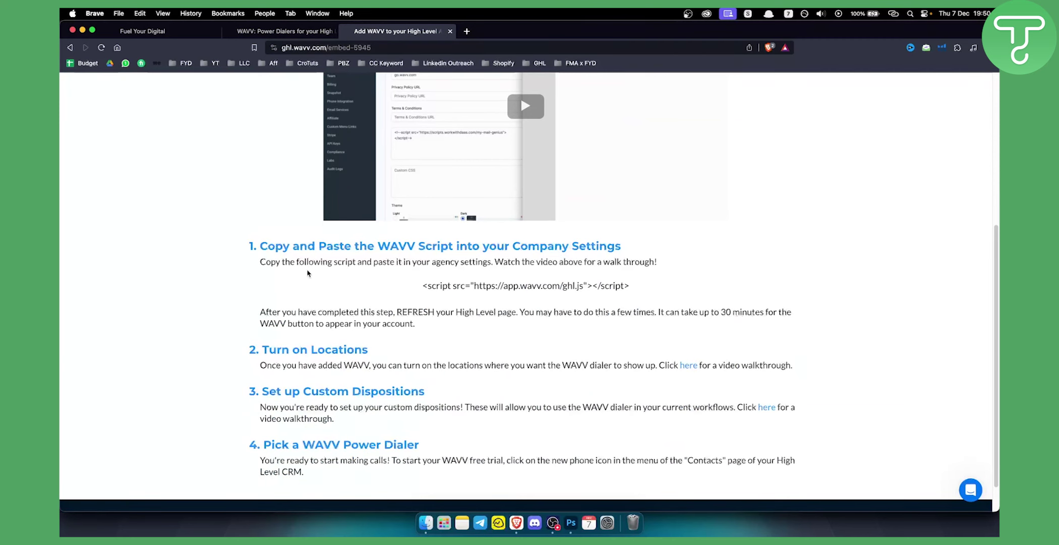
{"action": "mouse_move", "coordinate": [422, 285]}
{"action": "left_mouse_down"}
{"action": "mouse_move", "coordinate": [626, 285]}
{"action": "mouse_move", "coordinate": [422, 285]}
{"action": "left_mouse_up"}
{"action": "left_click", "coordinate": [632, 285]}
{"action": "right_click", "coordinate": [589, 281]}
{"action": "left_click", "coordinate": [613, 292]}
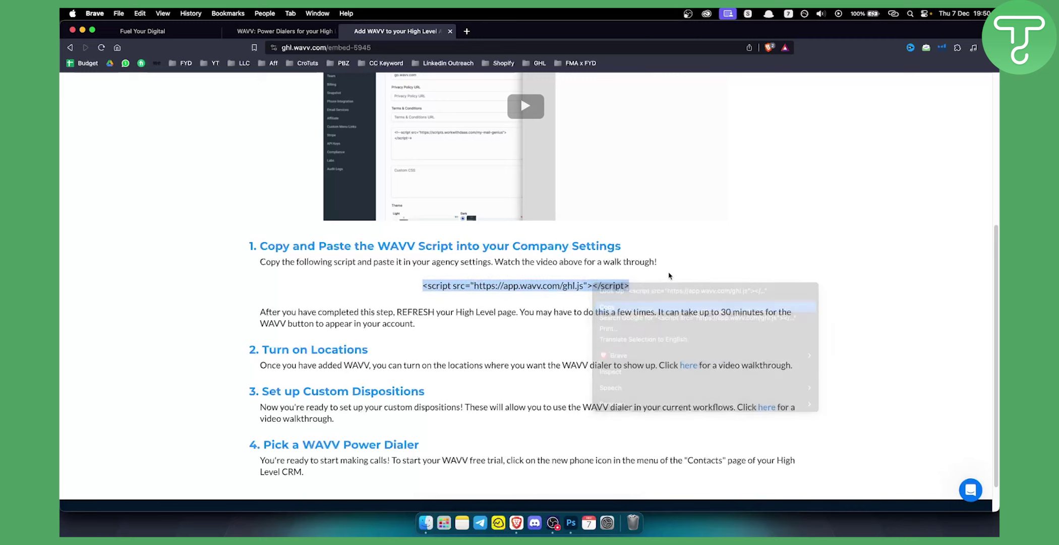
{"action": "left_click", "coordinate": [389, 294]}
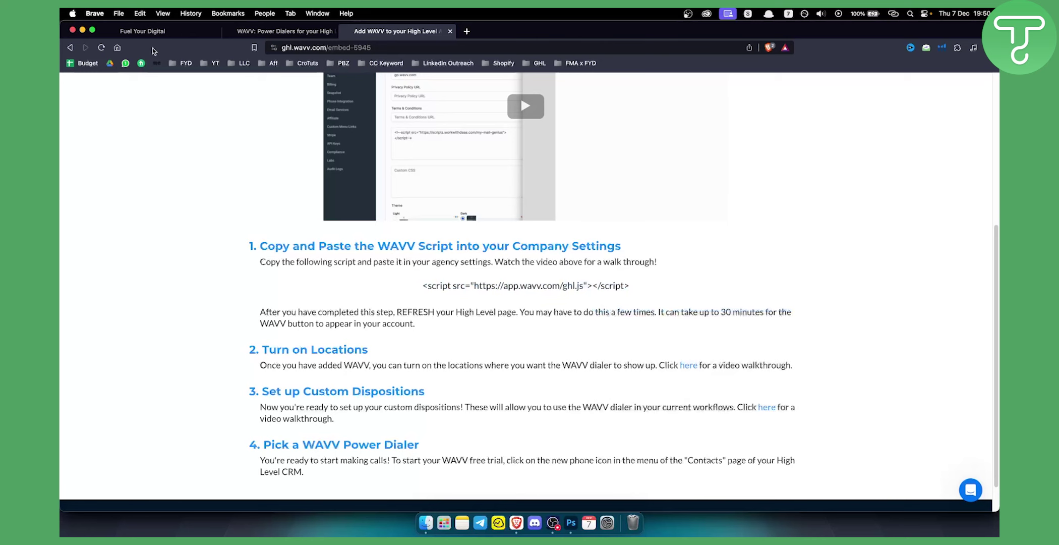
Step: In GoHighLevel, go to Settings > Company and click into the empty Custom Javascript field
{"action": "left_click", "coordinate": [158, 30]}
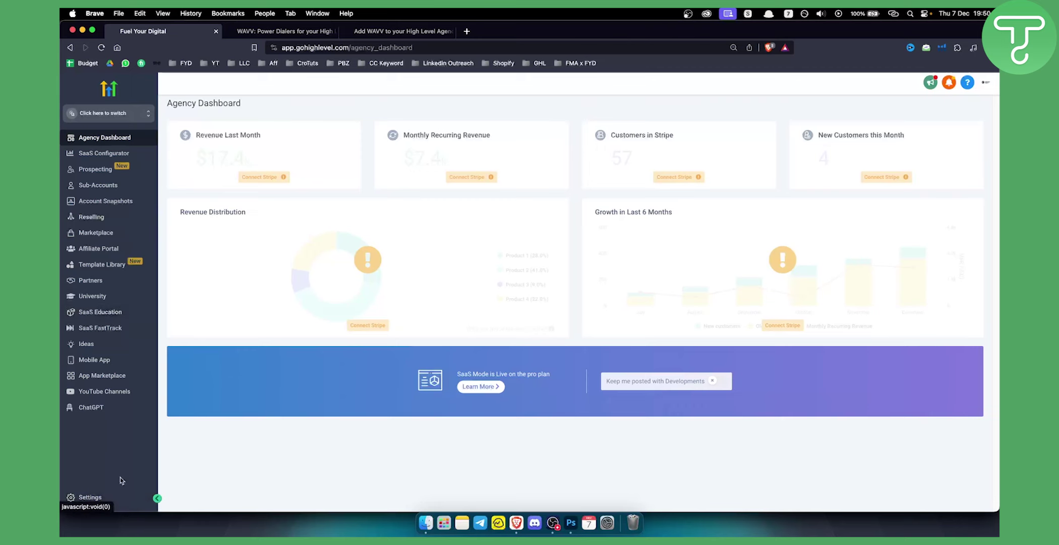
{"action": "left_click", "coordinate": [108, 498]}
{"action": "left_click", "coordinate": [97, 195]}
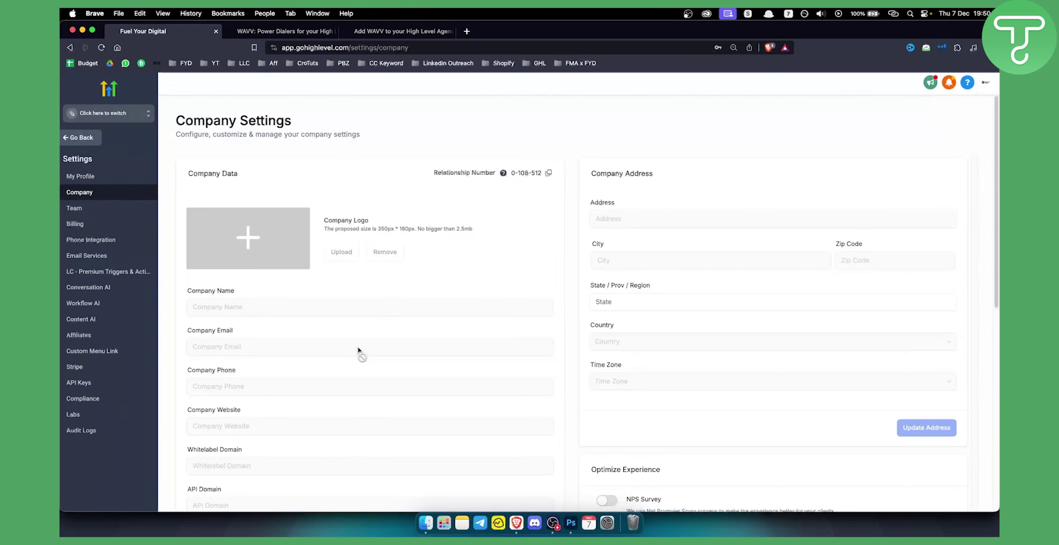
{"action": "scroll", "coordinate": [360, 352], "scroll_direction": "down", "scroll_amount": 10}
{"action": "scroll", "coordinate": [449, 334], "scroll_direction": "down", "scroll_amount": 5}
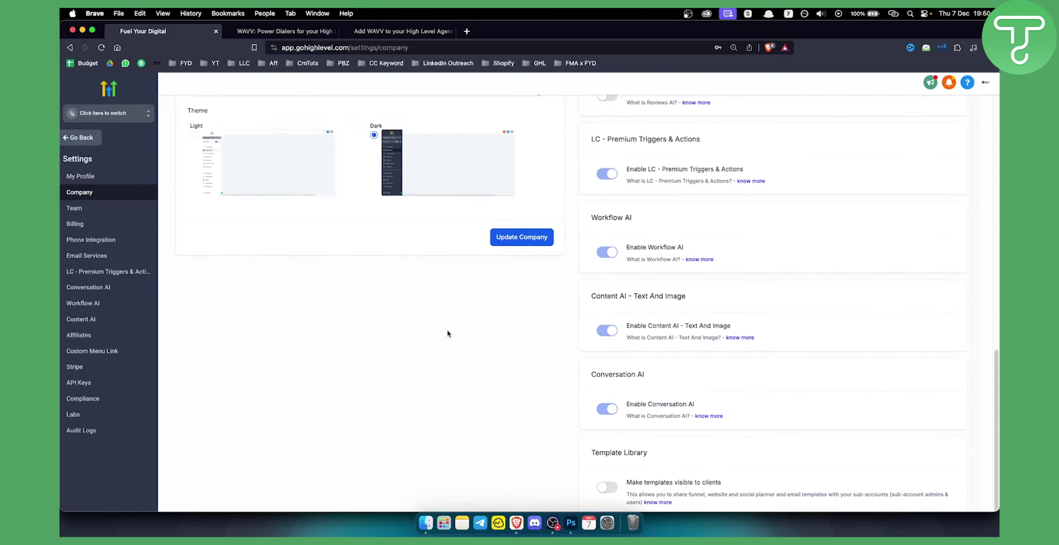
{"action": "scroll", "coordinate": [448, 335], "scroll_direction": "up", "scroll_amount": 5}
{"action": "left_click", "coordinate": [398, 31]}
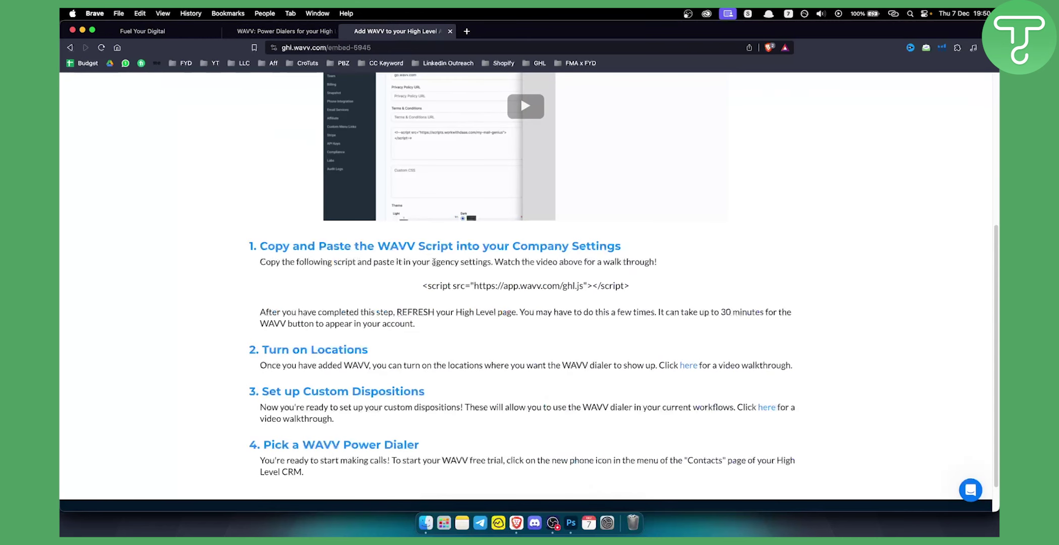
{"action": "left_click", "coordinate": [142, 31]}
{"action": "scroll", "coordinate": [373, 342], "scroll_direction": "down", "scroll_amount": 1}
{"action": "scroll", "coordinate": [372, 343], "scroll_direction": "up", "scroll_amount": 1}
{"action": "left_click", "coordinate": [231, 136]}
{"action": "scroll", "coordinate": [241, 137], "scroll_direction": "up", "scroll_amount": 3}
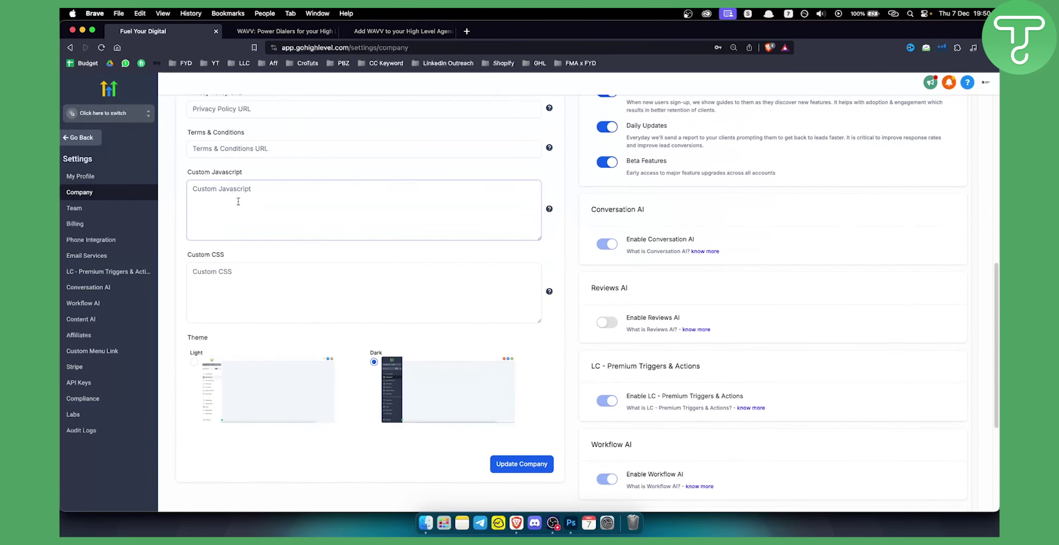
Step: On the WAVV guide, select the step-one script tag line and copy it with Cmd+C
{"action": "left_click", "coordinate": [403, 31]}
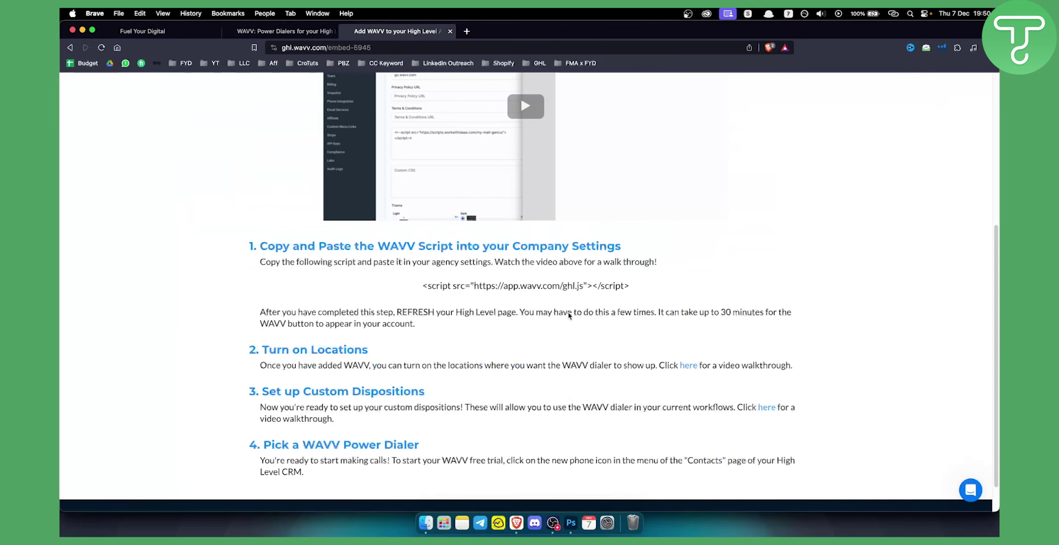
{"action": "triple_click", "coordinate": [520, 285]}
{"action": "key", "text": "super+c"}
{"action": "left_click", "coordinate": [496, 296]}
Step: Review the Turn on Locations note, recopy the script tag, and return to Company Settings
{"action": "left_click_drag", "start_coordinate": [343, 364], "coordinate": [639, 365]}
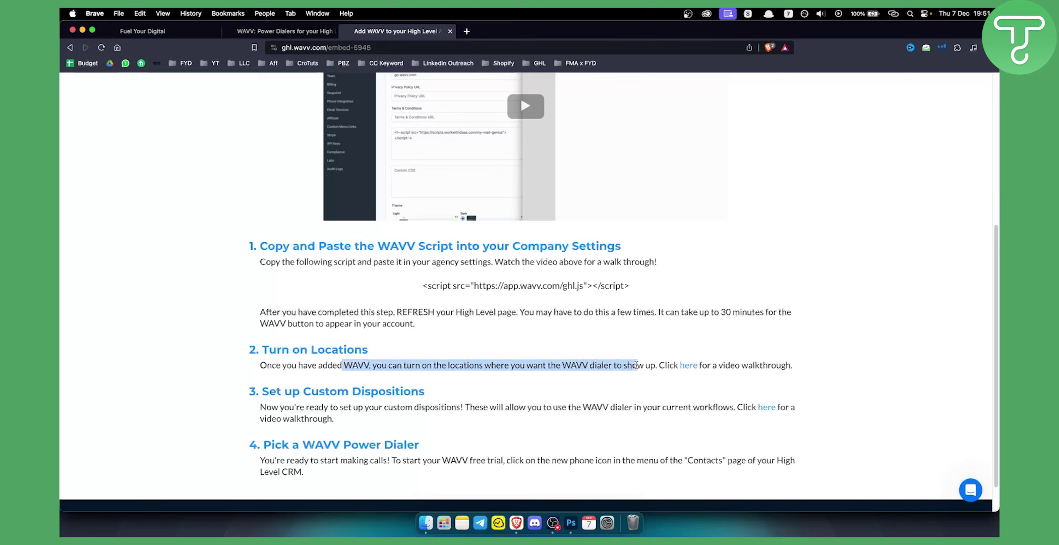
{"action": "left_click", "coordinate": [757, 365]}
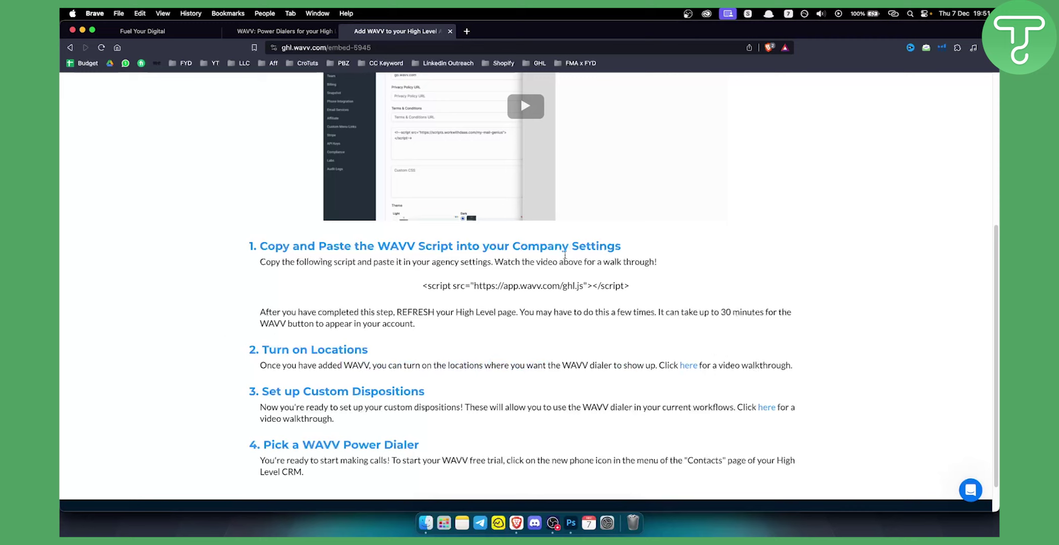
{"action": "triple_click", "coordinate": [532, 284]}
{"action": "key", "text": "super+c"}
{"action": "left_click", "coordinate": [154, 31]}
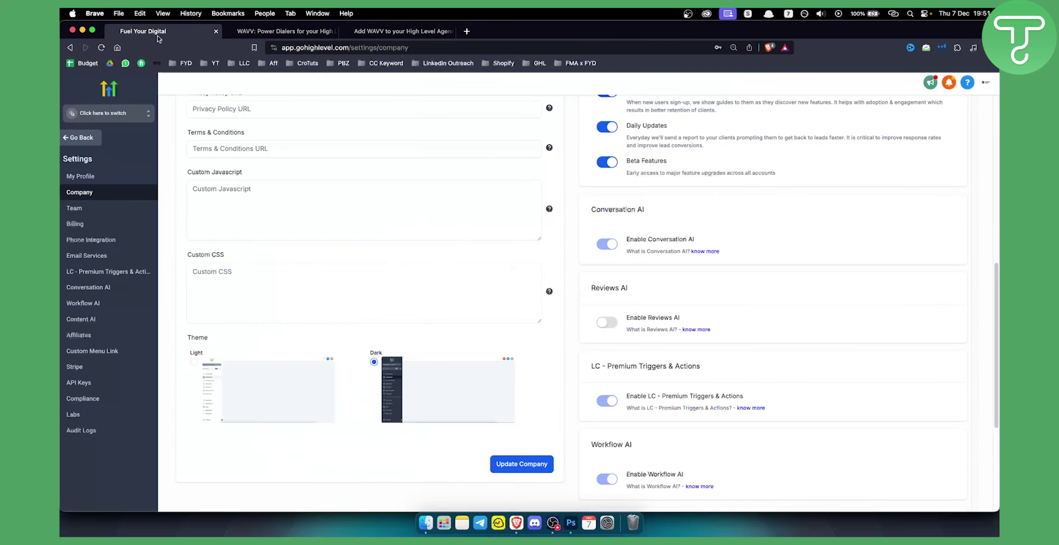
Step: Go back from settings, switch to the Gold's Gym sub-account, and show its Contacts list
{"action": "left_click", "coordinate": [75, 138]}
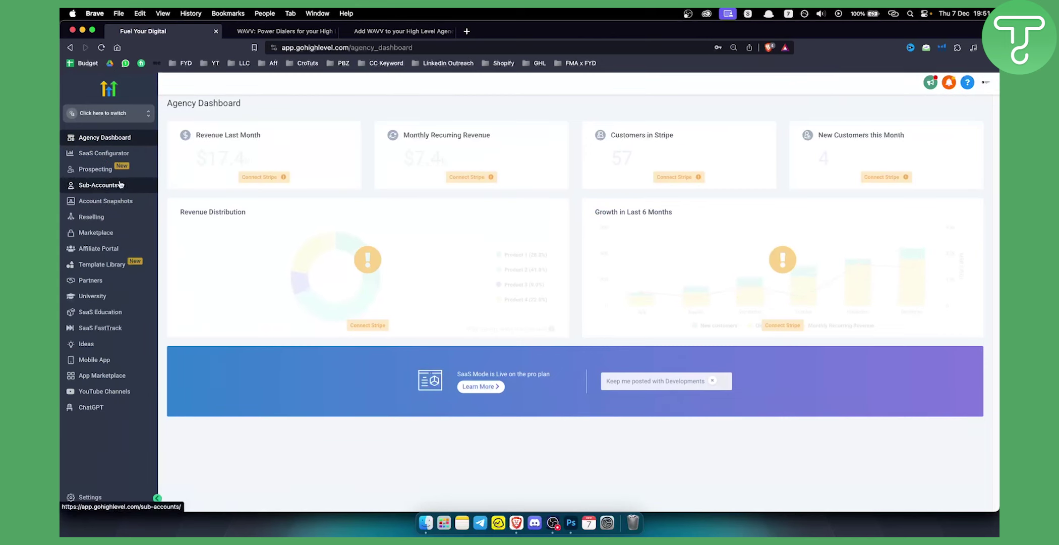
{"action": "left_click", "coordinate": [102, 113]}
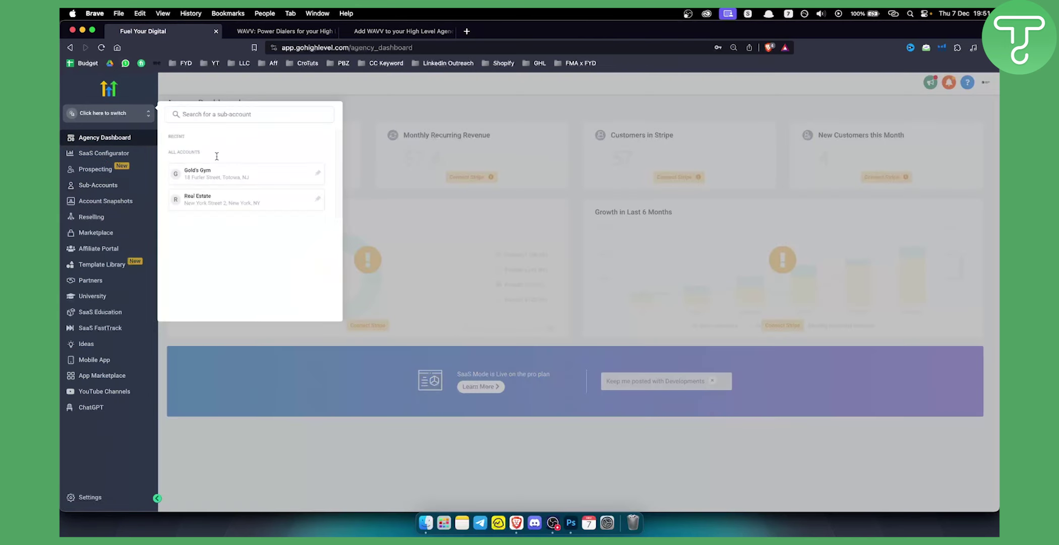
{"action": "left_click", "coordinate": [244, 180]}
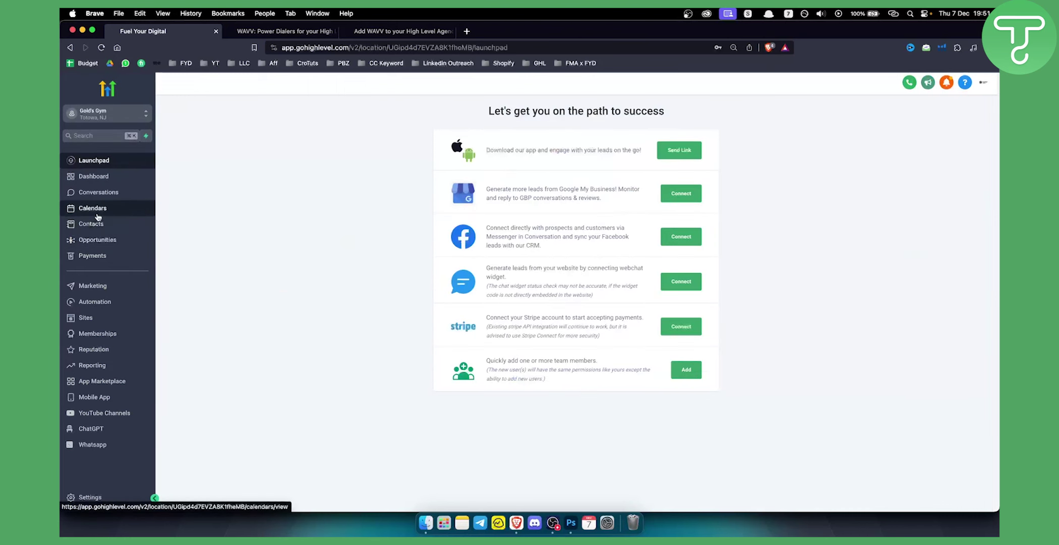
{"action": "left_click", "coordinate": [91, 224]}
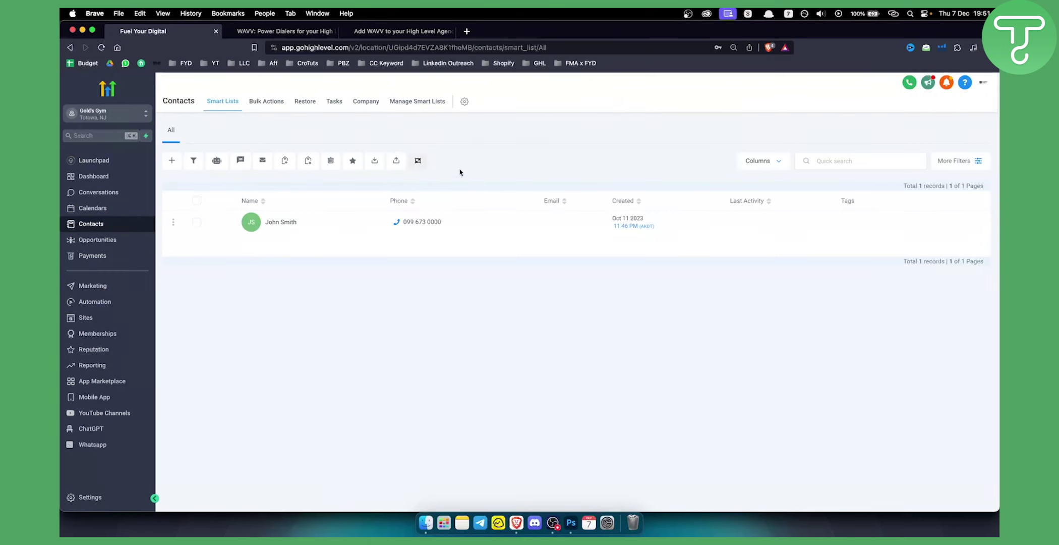
{"action": "left_click", "coordinate": [394, 31]}
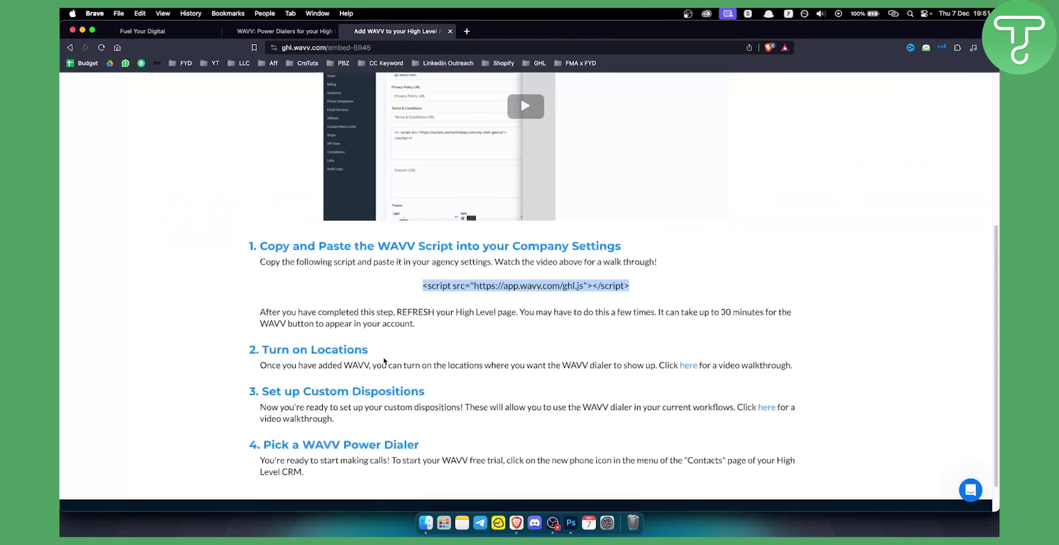
{"action": "scroll", "coordinate": [385, 362], "scroll_direction": "down", "scroll_amount": 2}
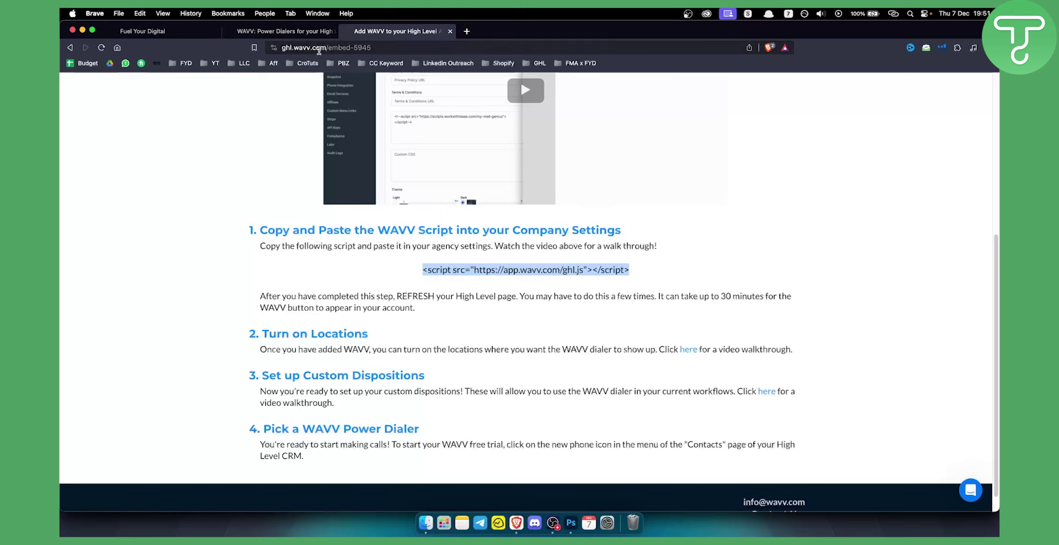
{"action": "scroll", "coordinate": [281, 356], "scroll_direction": "down", "scroll_amount": 1}
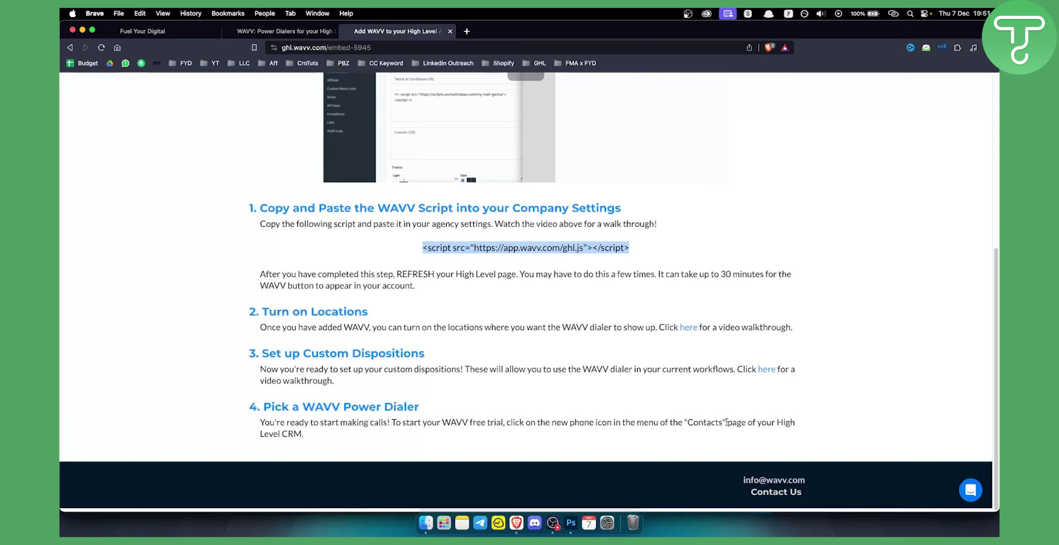
{"action": "left_click", "coordinate": [153, 31]}
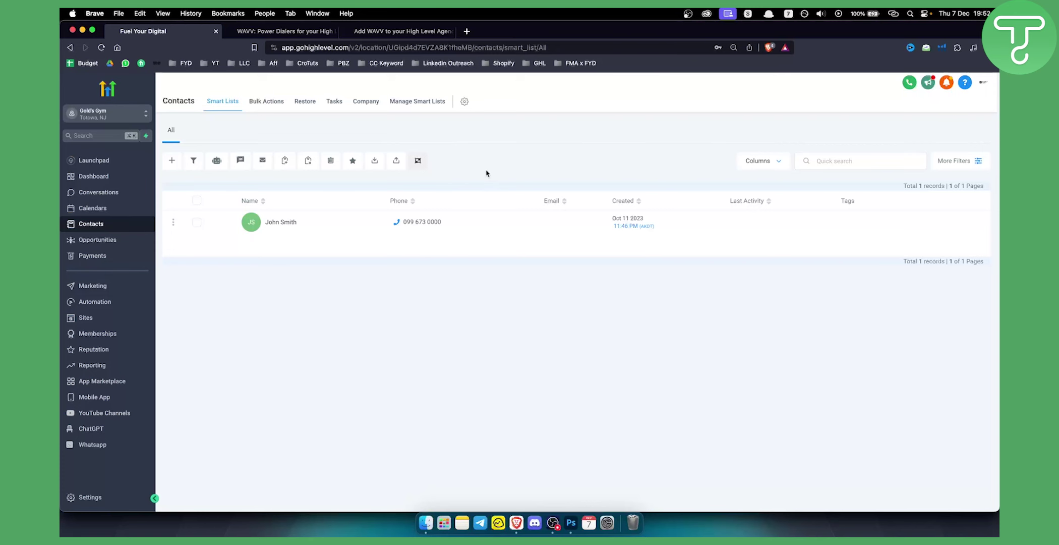
{"action": "left_click", "coordinate": [401, 31]}
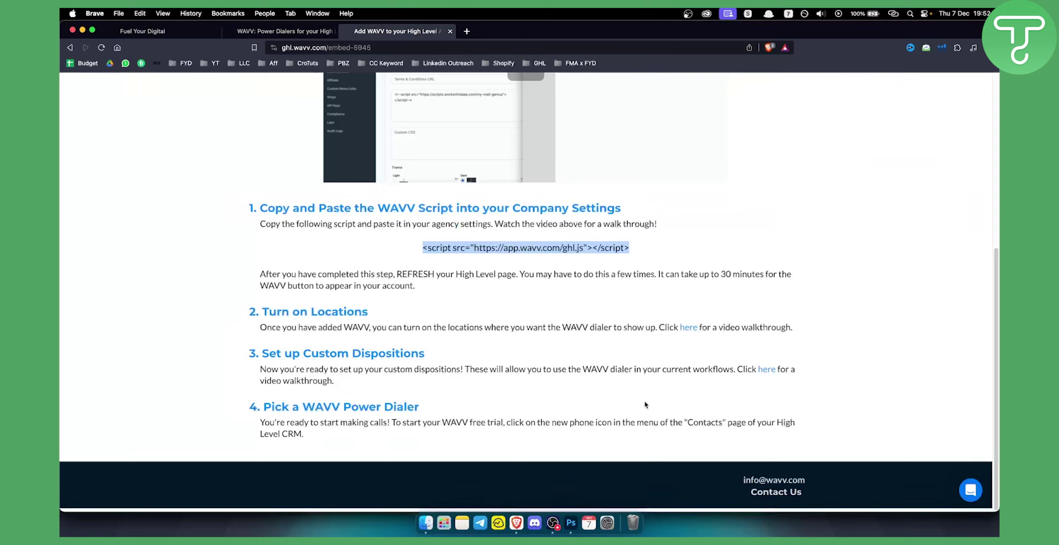
{"action": "scroll", "coordinate": [839, 407], "scroll_direction": "up", "scroll_amount": 1}
{"action": "scroll", "coordinate": [837, 406], "scroll_direction": "down", "scroll_amount": 2}
{"action": "scroll", "coordinate": [836, 403], "scroll_direction": "down", "scroll_amount": 2}
{"action": "scroll", "coordinate": [836, 401], "scroll_direction": "down", "scroll_amount": 1}
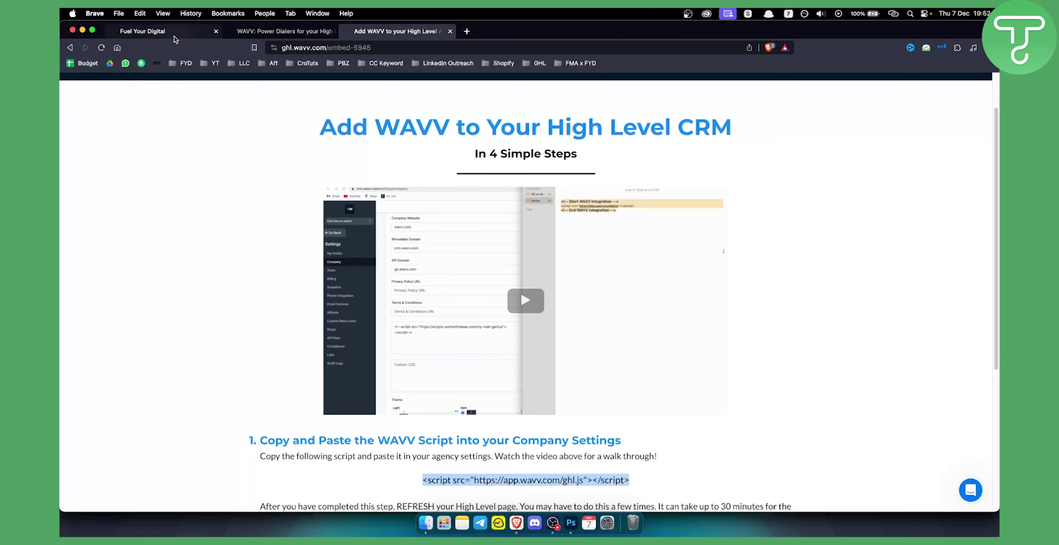
Step: Switch to the 'Fuel Your Digital' tab to see the Gold's Gym contact John Smith
{"action": "left_click", "coordinate": [154, 30]}
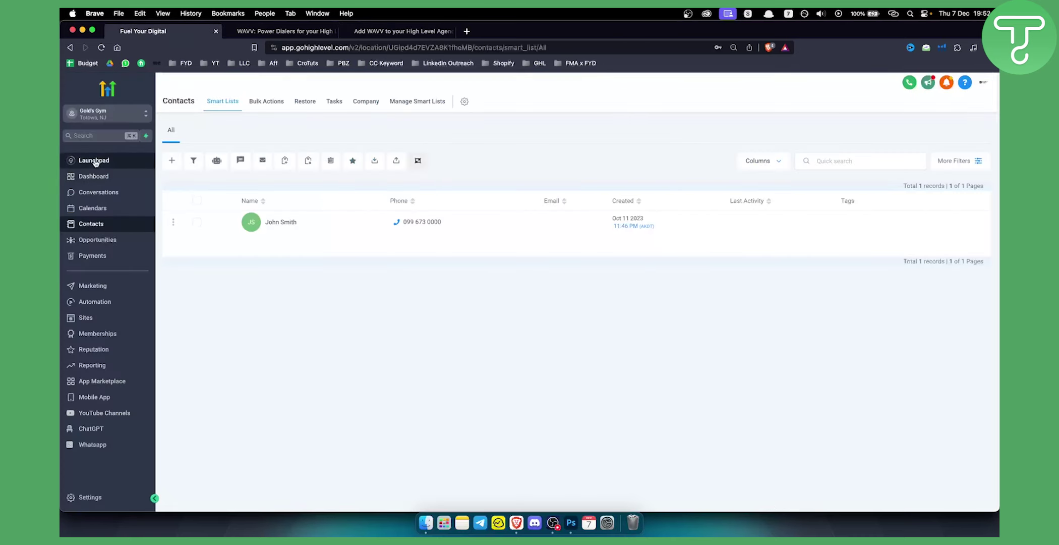